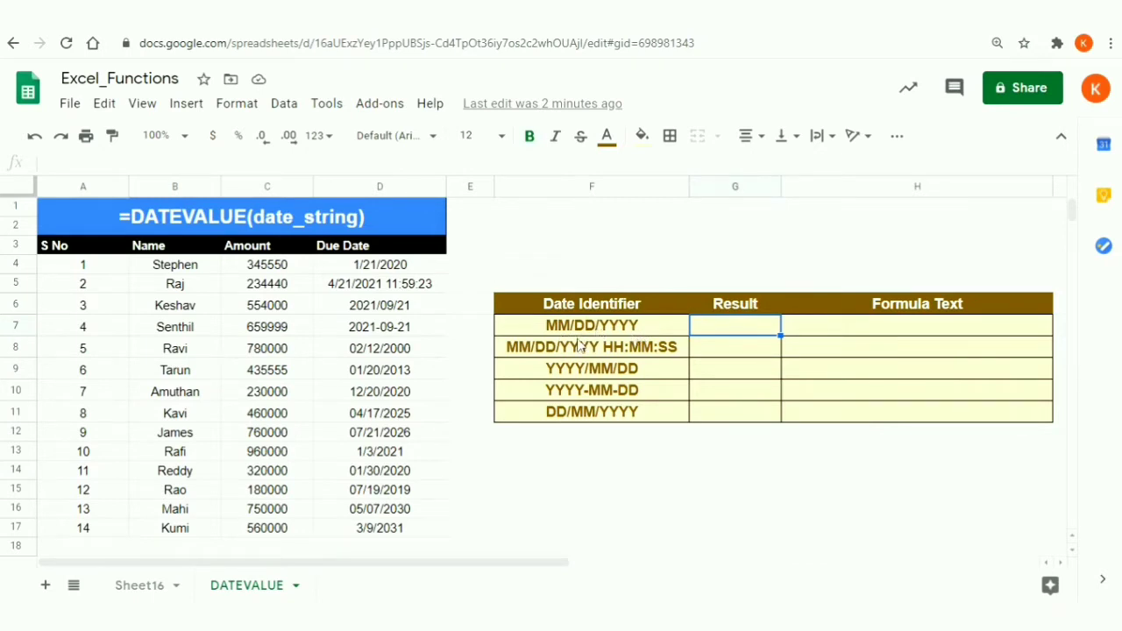
Enter =DATEVALUE(D4) as the Result for the MM/DD/YYYY row in cell G7
{"action": "type", "text": "="}
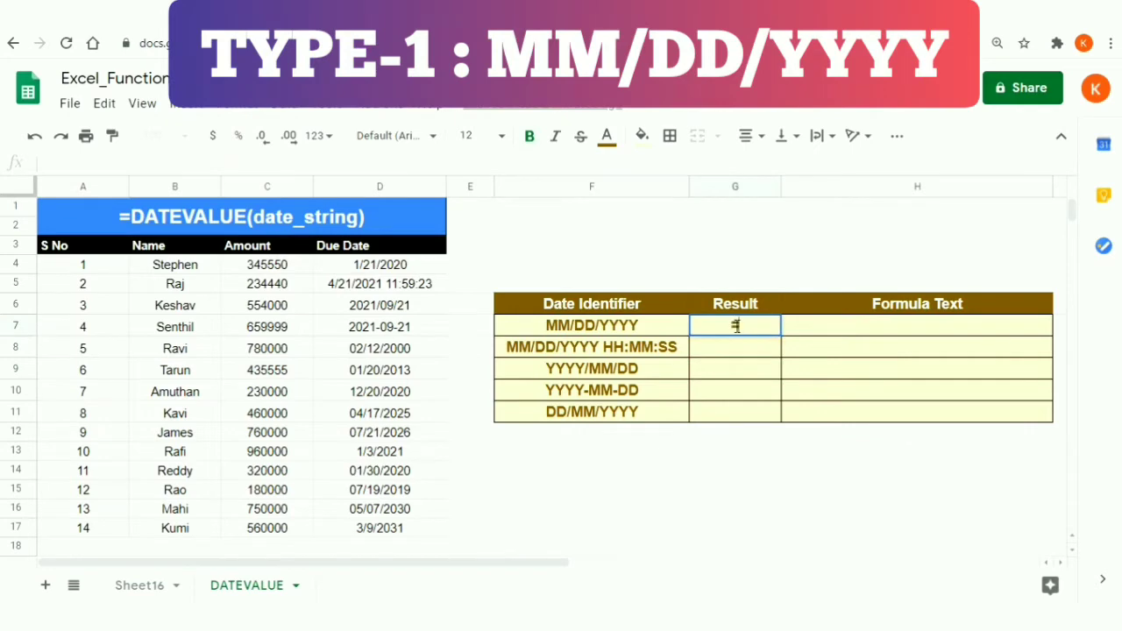
{"action": "type", "text": "DATE"}
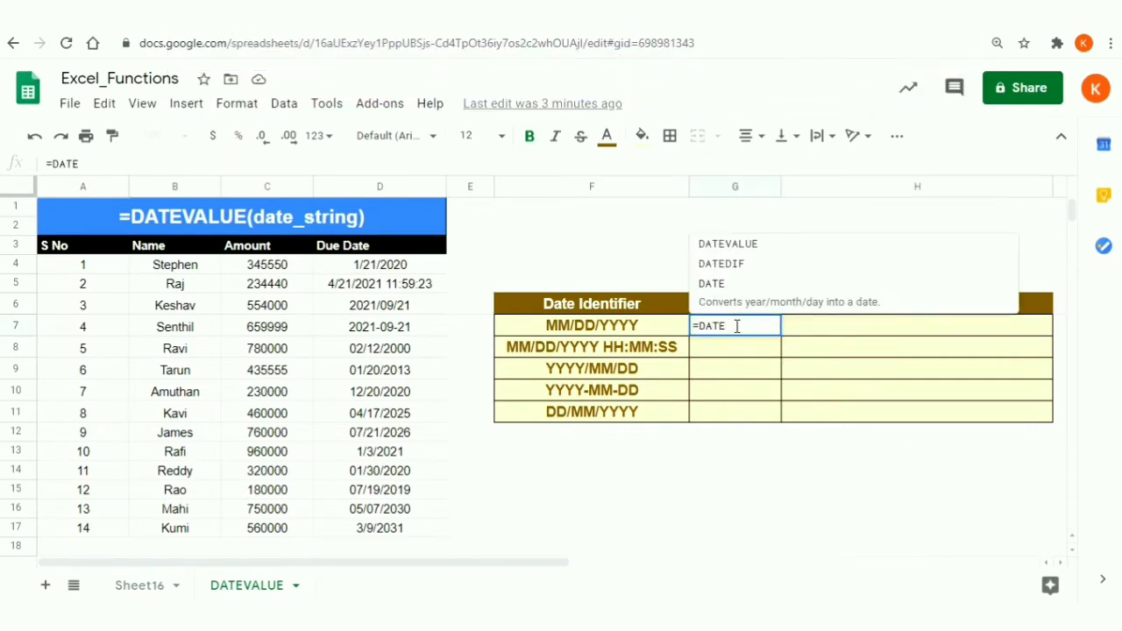
{"action": "type", "text": "VALUE("}
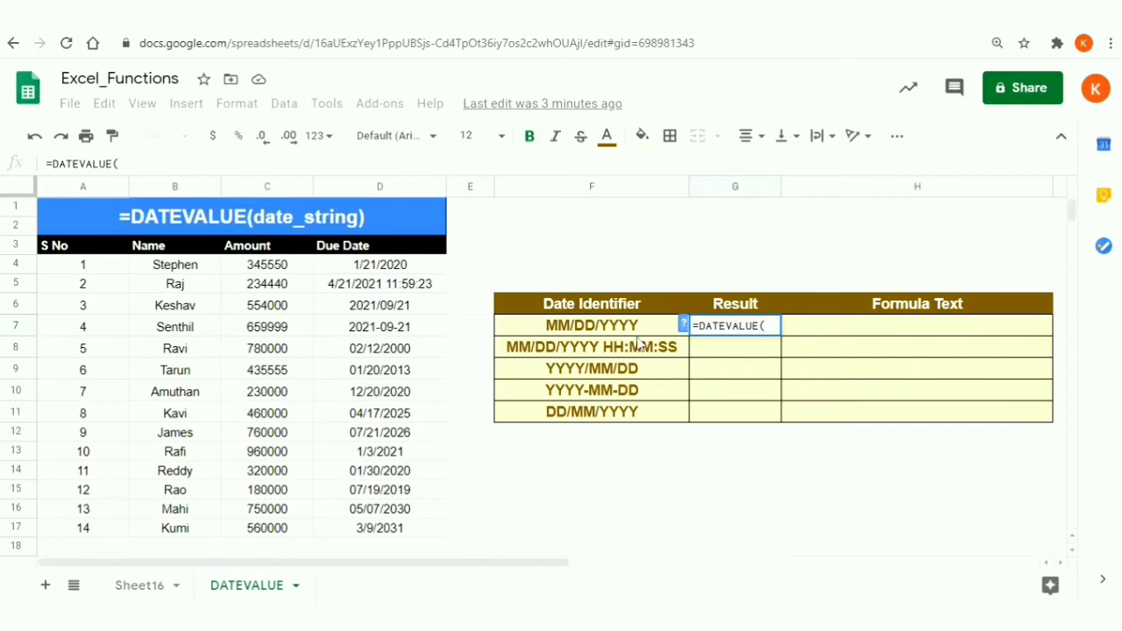
{"action": "left_click", "coordinate": [371, 268]}
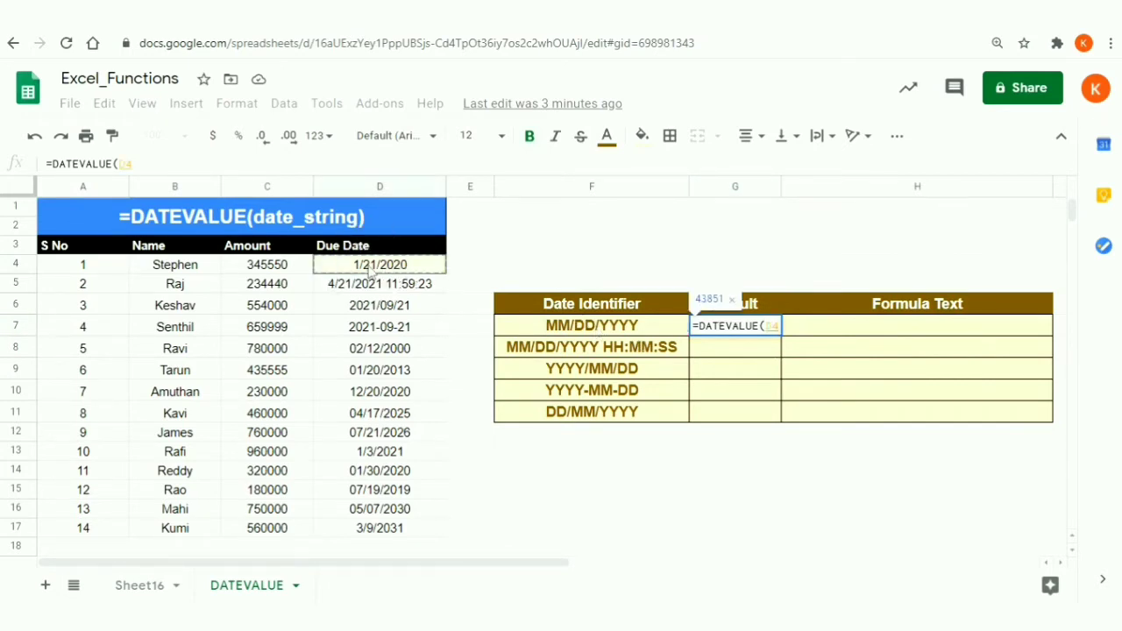
{"action": "type", "text": ")"}
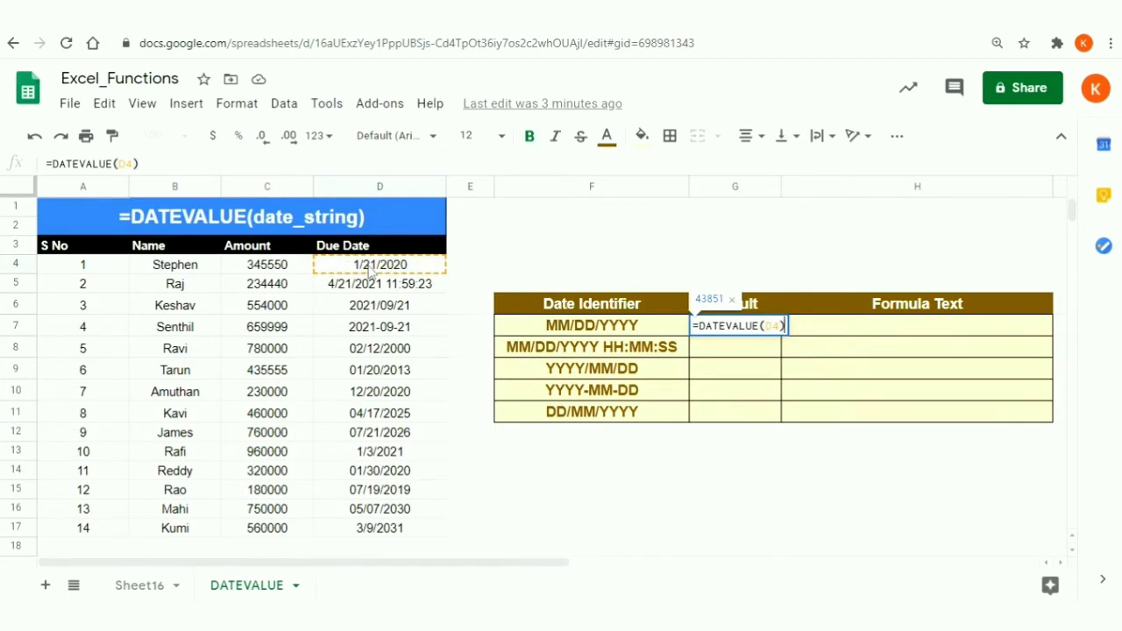
{"action": "key", "text": "Return"}
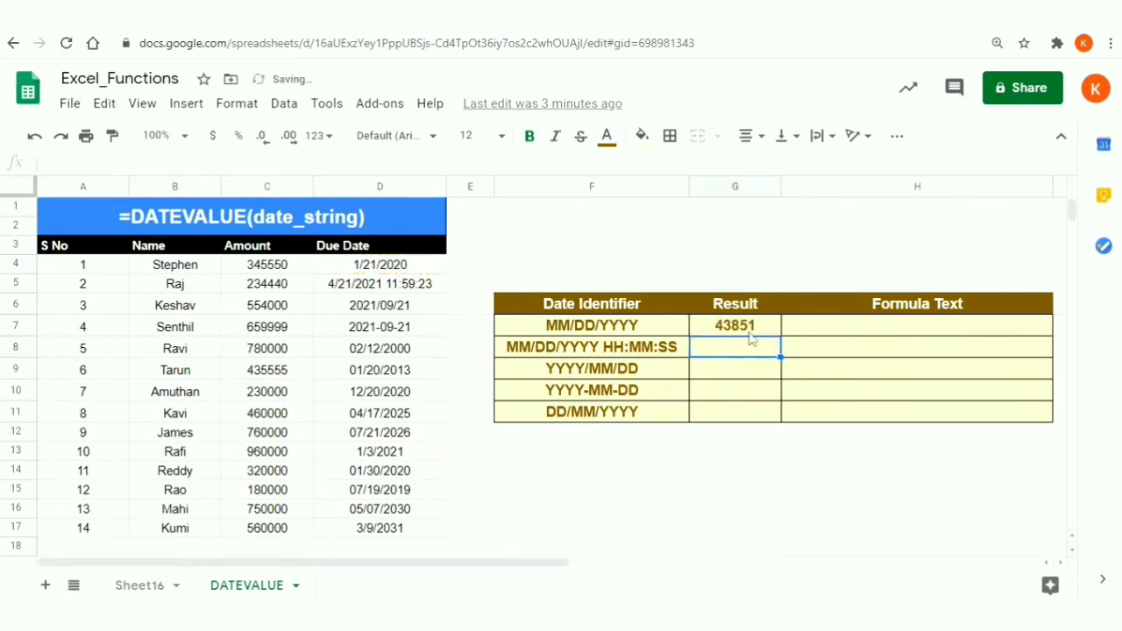
{"action": "left_click", "coordinate": [750, 339]}
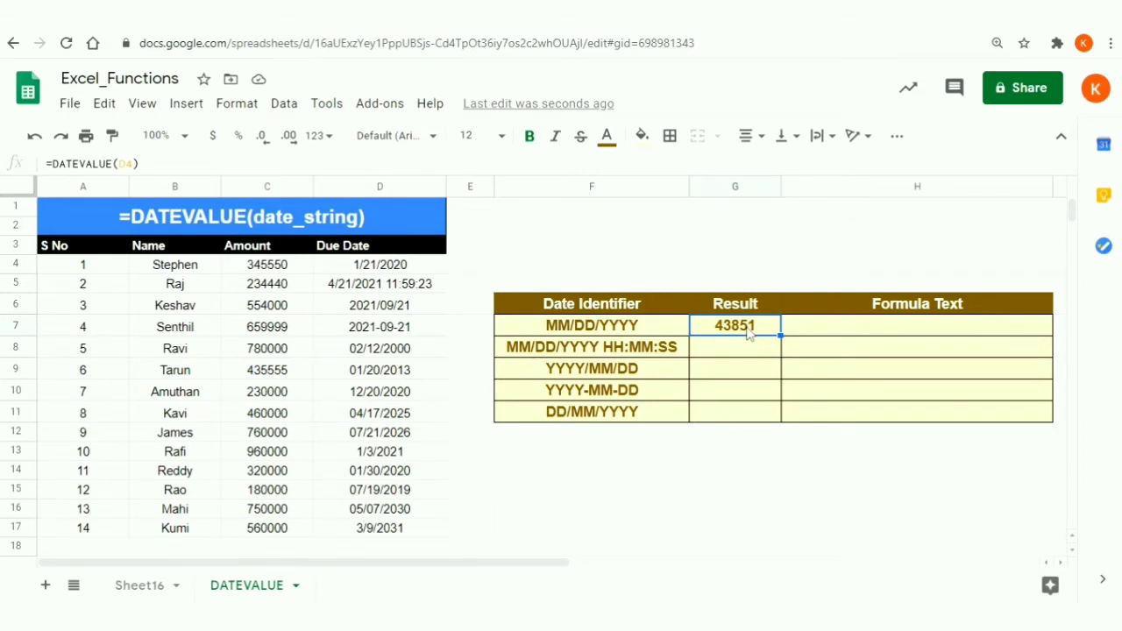
Enter =IFNA(FORMULATEXT(G7)) in cell H7 to show the formula text of the MM/DD/YYYY result
{"action": "left_click", "coordinate": [884, 333]}
{"action": "type", "text": "="}
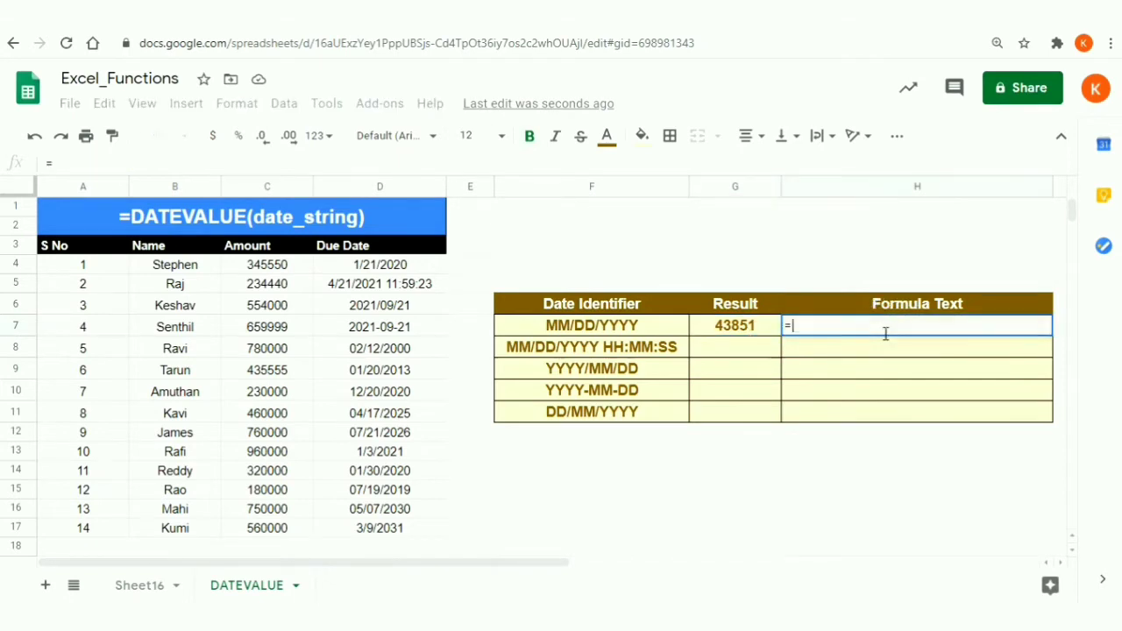
{"action": "type", "text": "FO"}
{"action": "key", "text": "BackSpace"}
{"action": "key", "text": "BackSpace"}
{"action": "type", "text": "IF"}
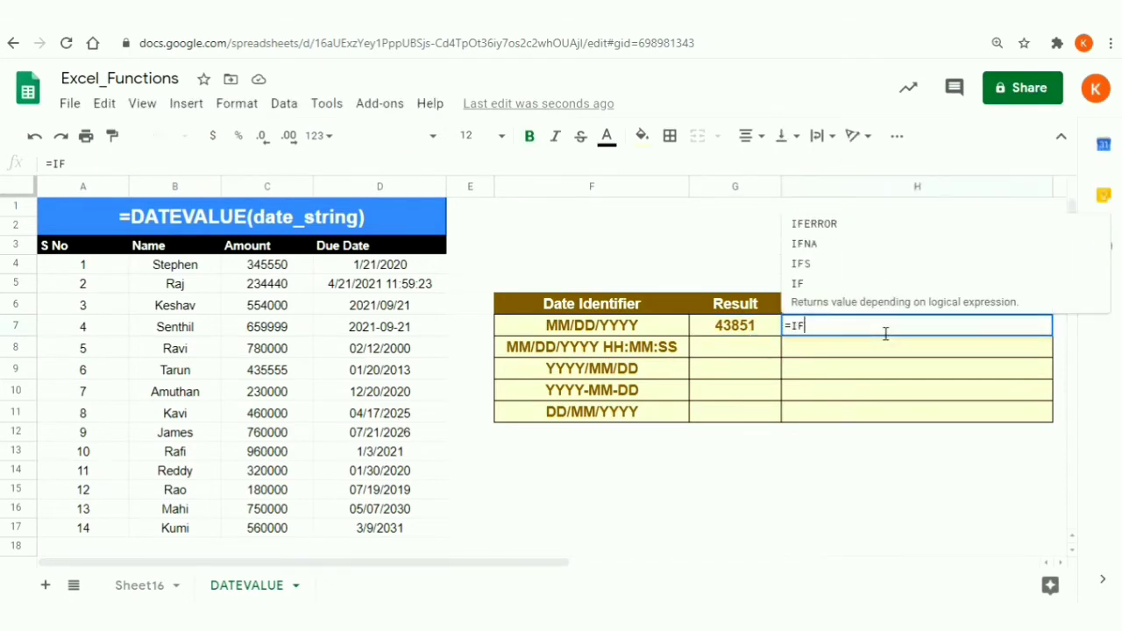
{"action": "type", "text": "NA(FORMA"}
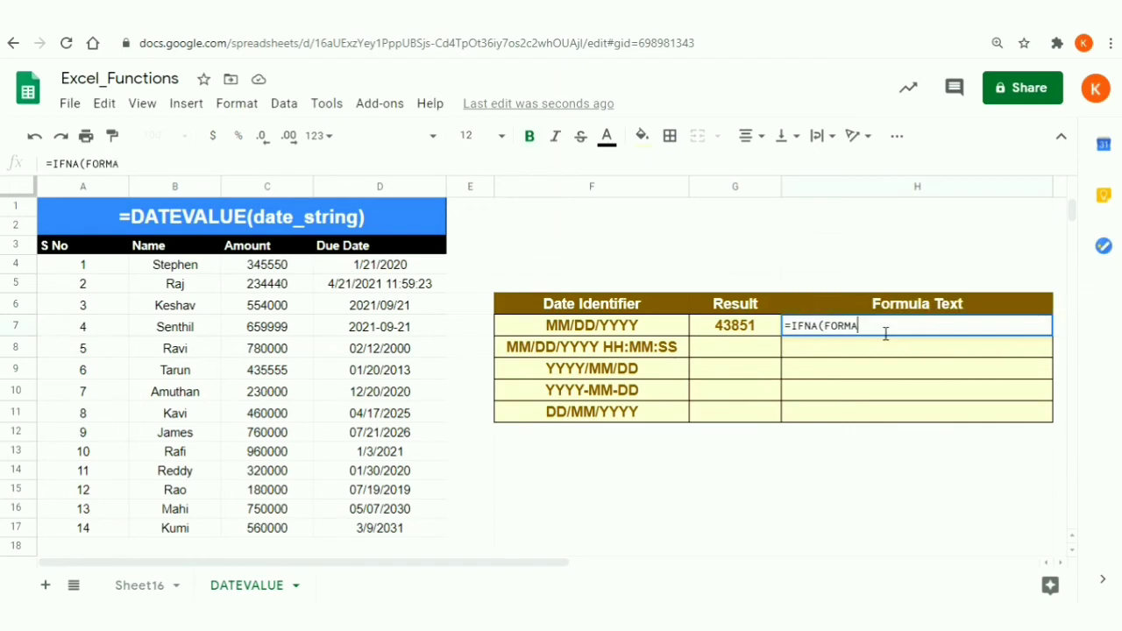
{"action": "type", "text": "LUA"}
{"action": "key", "text": "BackSpace"}
{"action": "key", "text": "BackSpace"}
{"action": "key", "text": "BackSpace"}
{"action": "type", "text": "ULAT"}
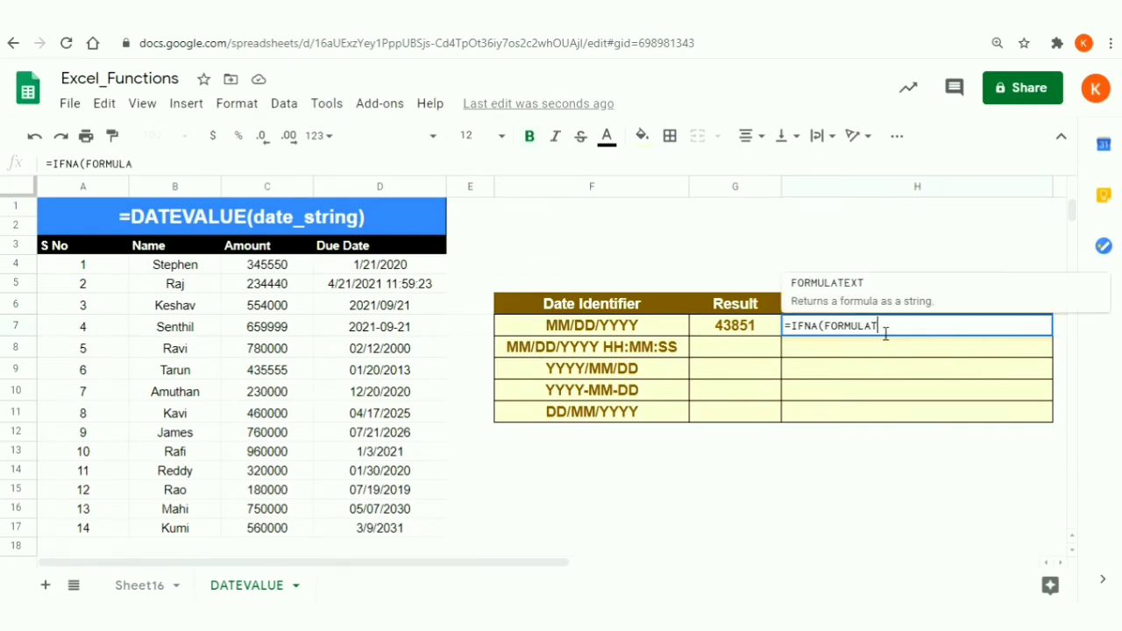
{"action": "type", "text": "EXT("}
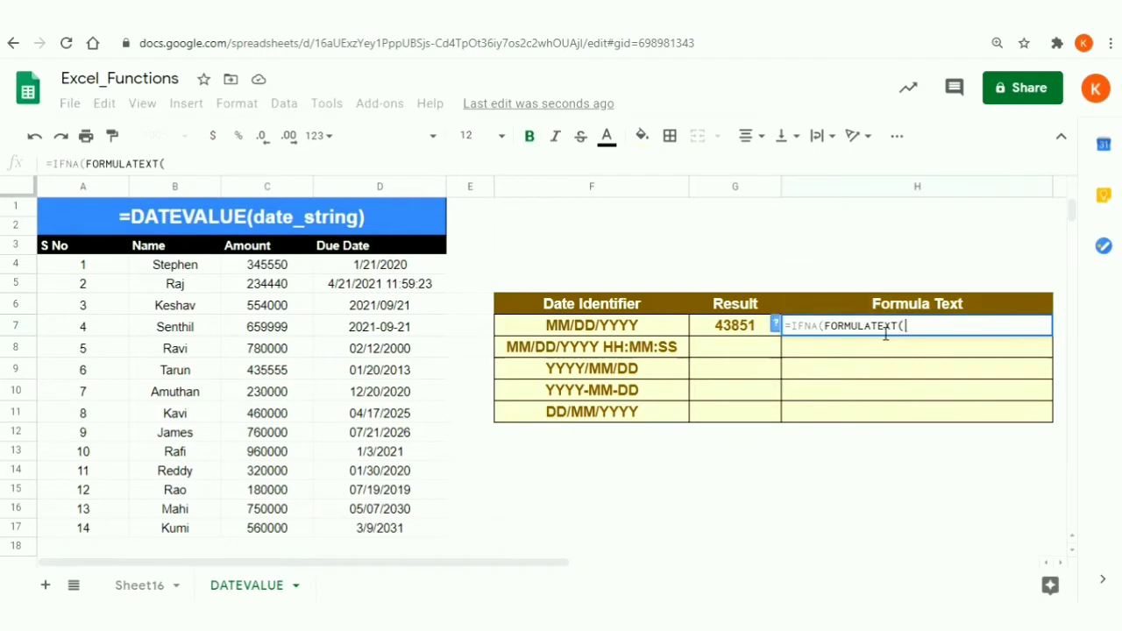
{"action": "left_click", "coordinate": [742, 333]}
{"action": "type", "text": ")"}
{"action": "key", "text": "Return"}
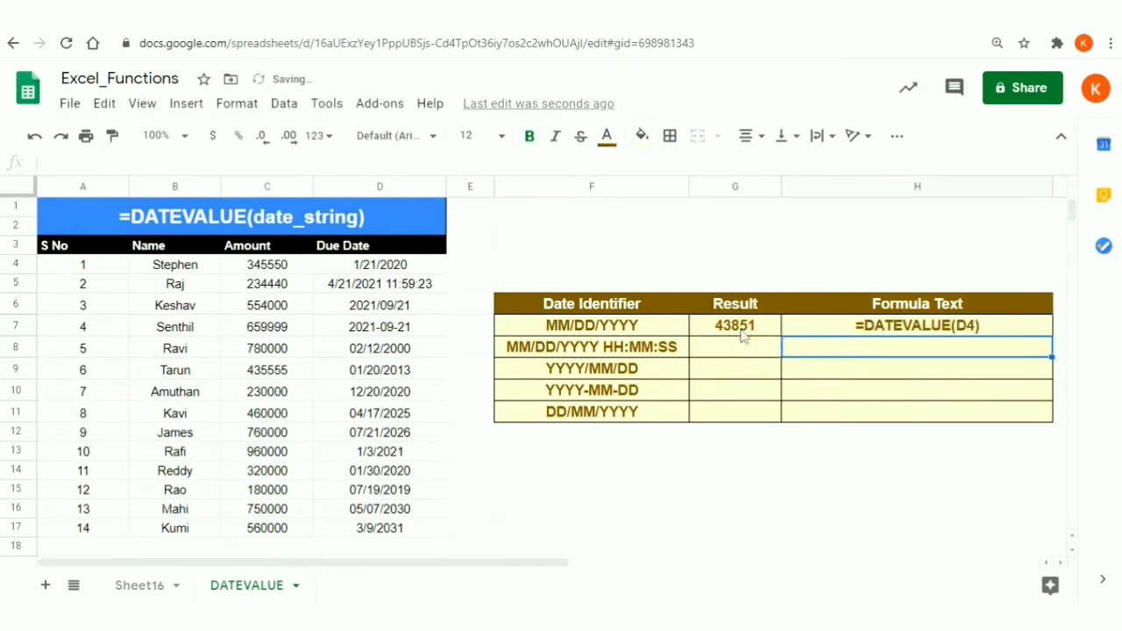
Wrap the formula in G7 with TO_DATE so it reads =TO_DATE(DATEVALUE(D4)), and compare it with the source date in D4
{"action": "left_click", "coordinate": [743, 332]}
{"action": "double_click", "coordinate": [743, 329]}
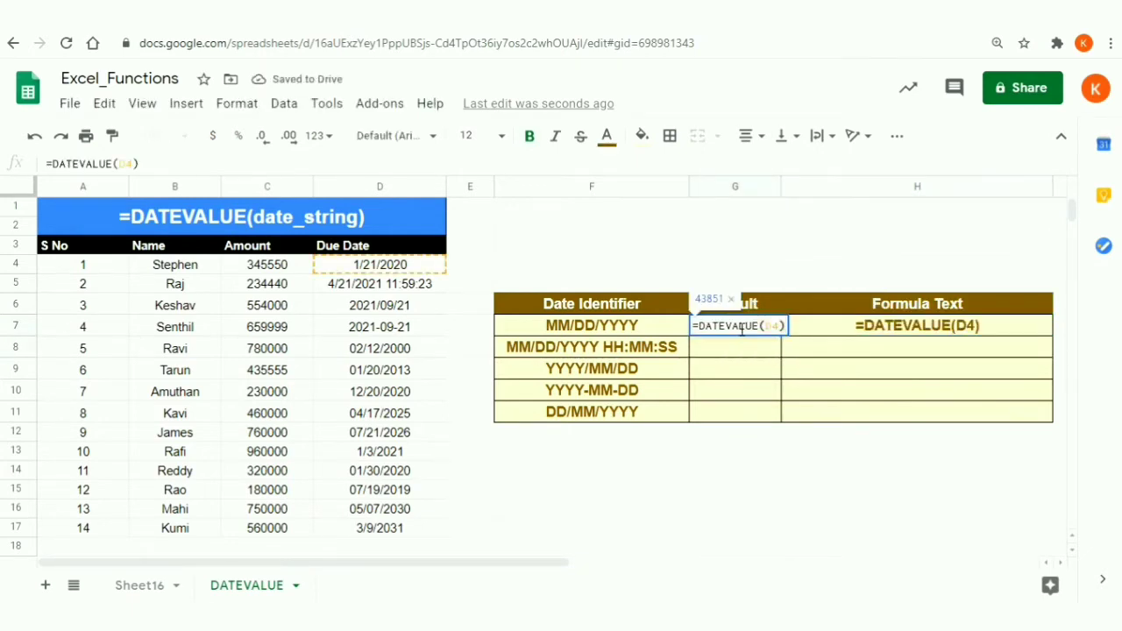
{"action": "type", "text": "TO"}
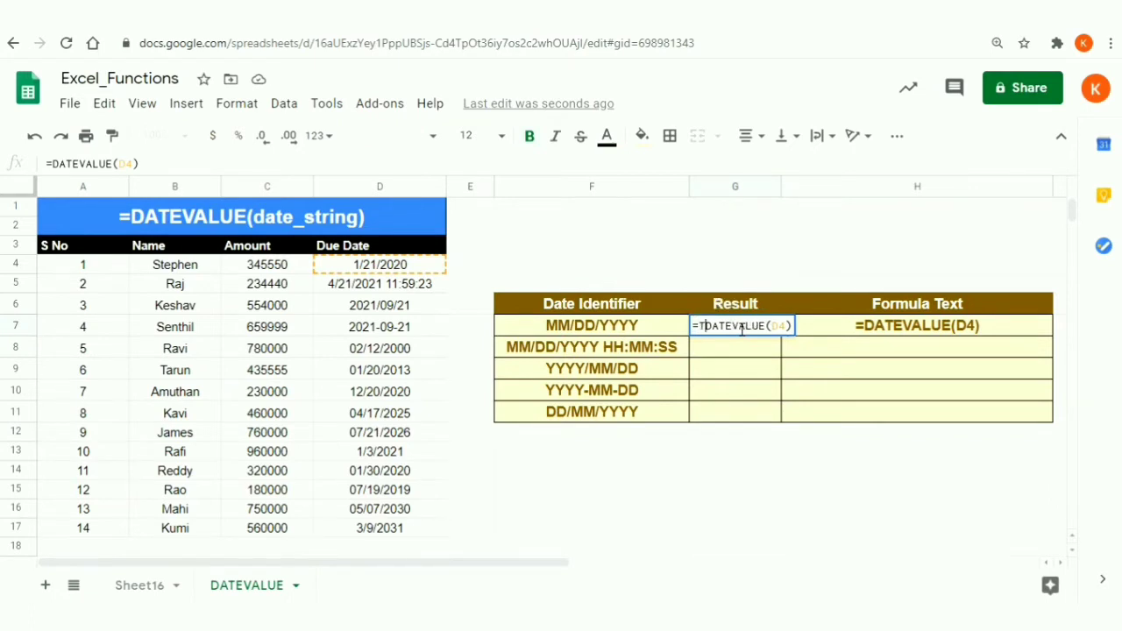
{"action": "type", "text": "_DATE("}
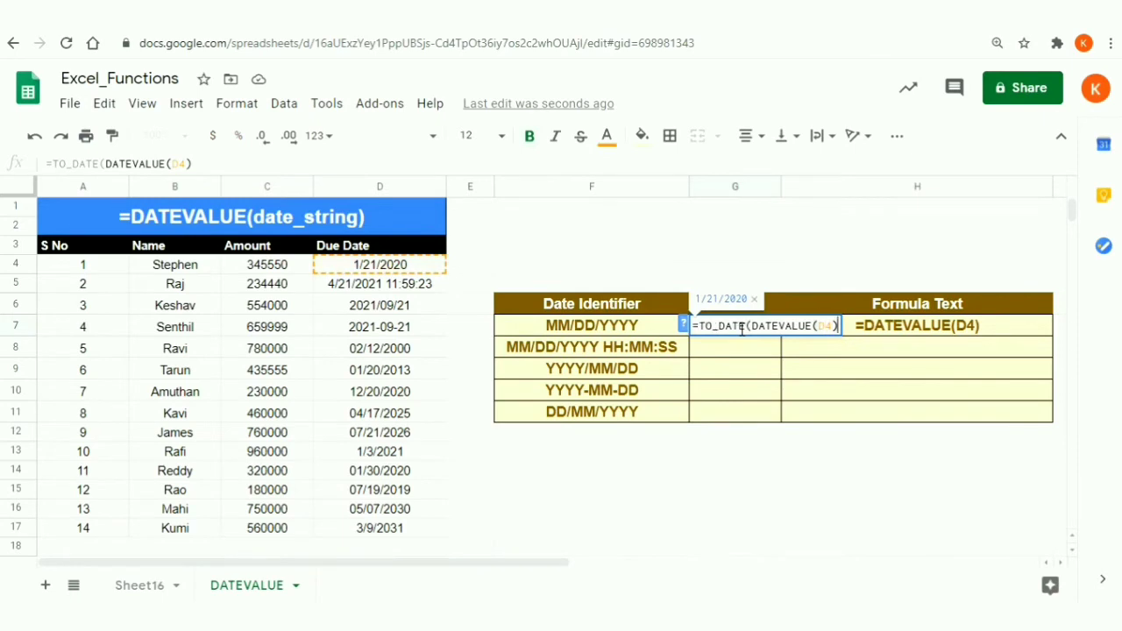
{"action": "type", "text": ")"}
{"action": "key", "text": "Return"}
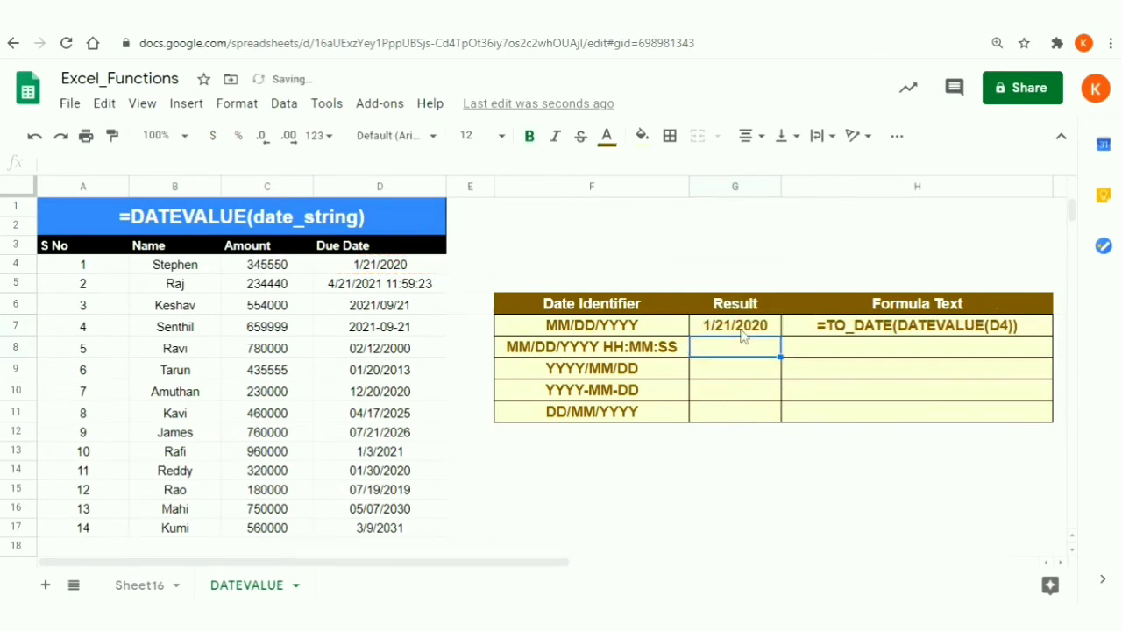
{"action": "left_click", "coordinate": [742, 330]}
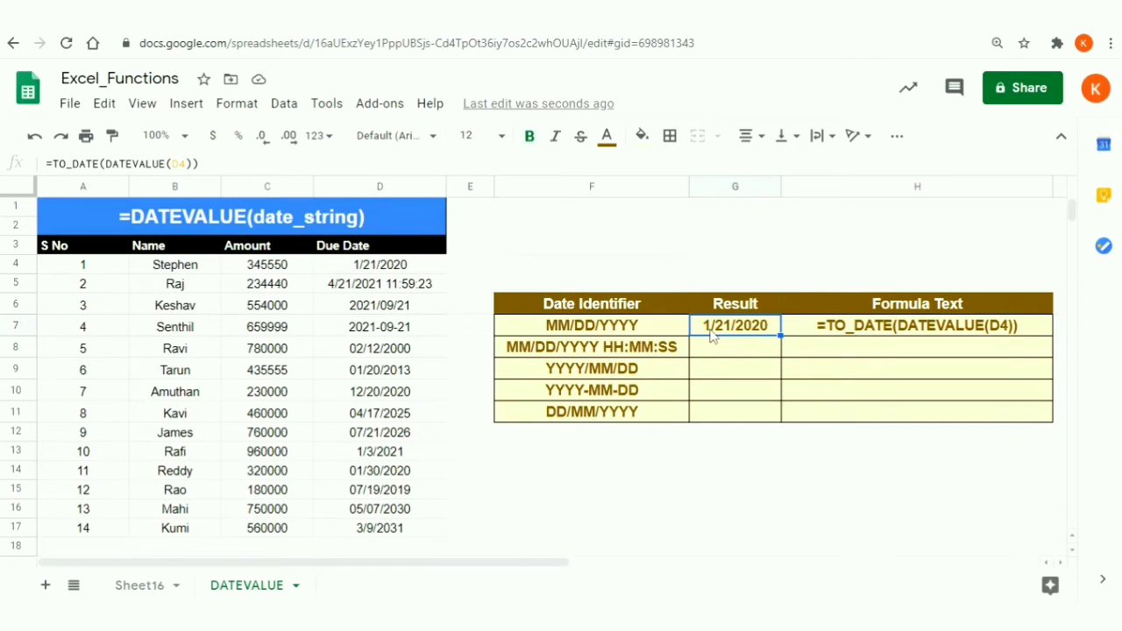
{"action": "left_click", "coordinate": [383, 267]}
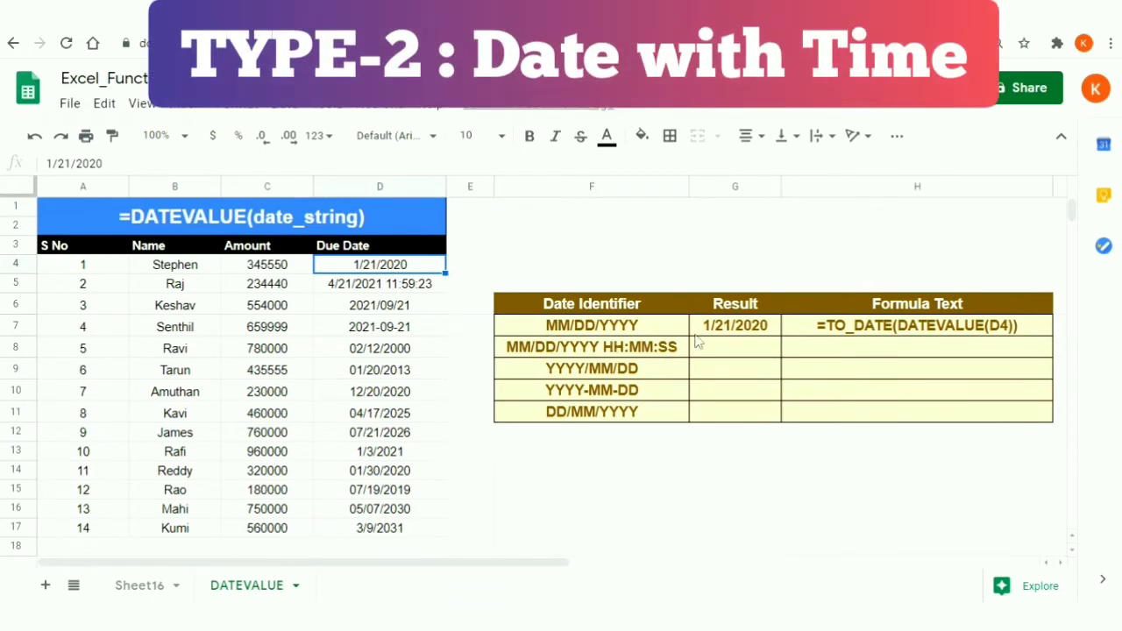
Check the date-with-time entry in D5 and enter =DATEVALUE(D5) in cell G8 for the MM/DD/YYYY HH:MM:SS row
{"action": "left_click", "coordinate": [731, 354]}
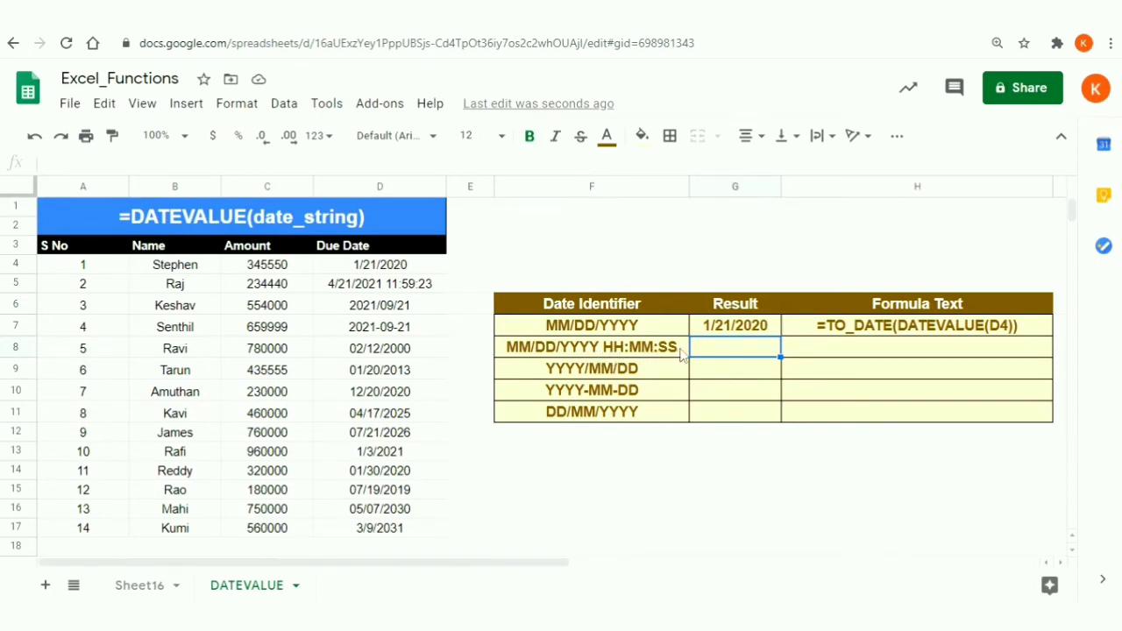
{"action": "left_click", "coordinate": [380, 284]}
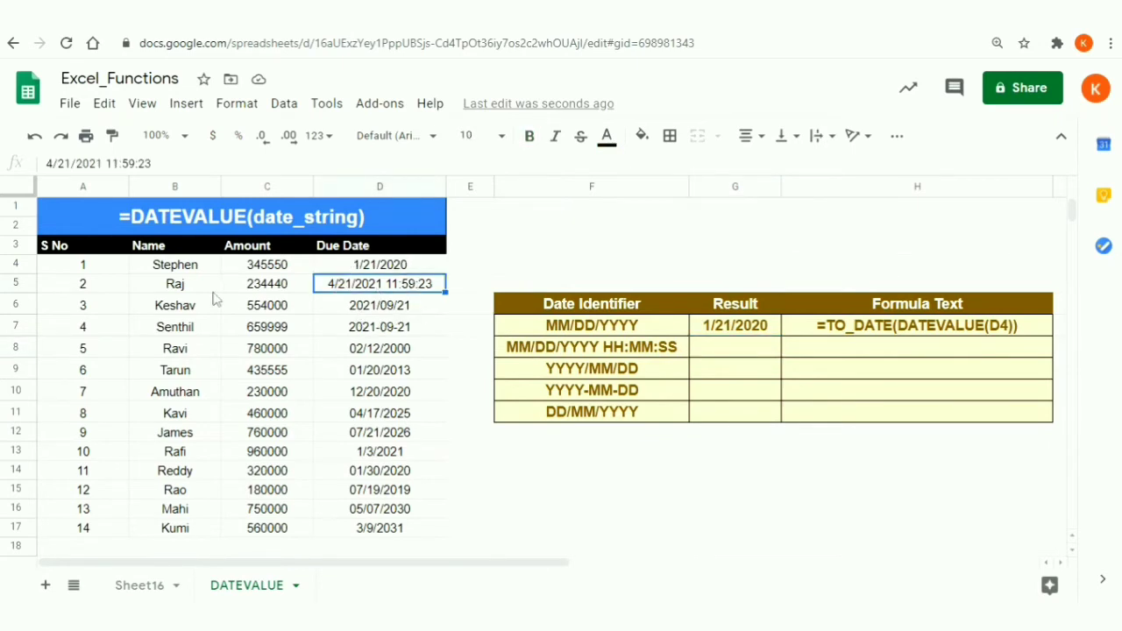
{"action": "left_click", "coordinate": [175, 283]}
{"action": "left_click", "coordinate": [377, 284]}
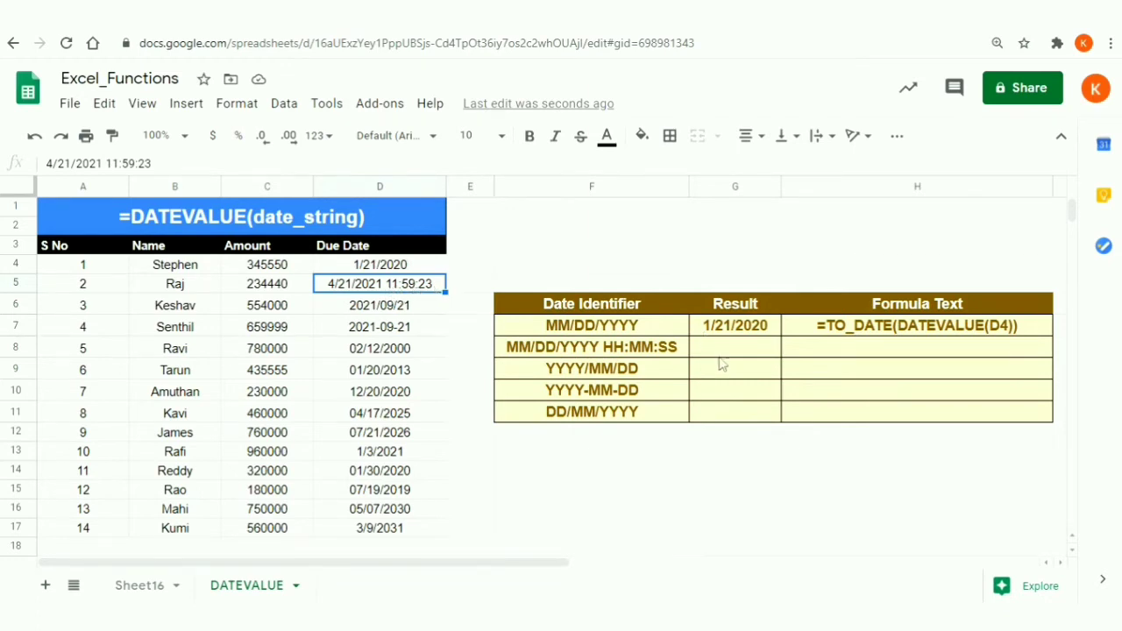
{"action": "left_click", "coordinate": [752, 348]}
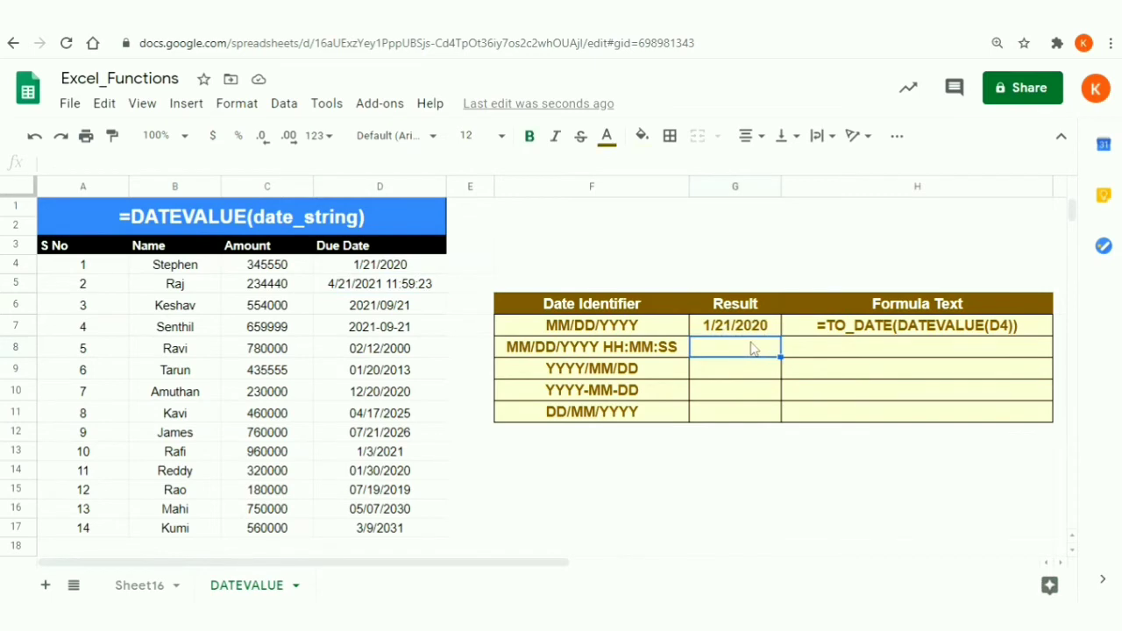
{"action": "type", "text": "=DA"}
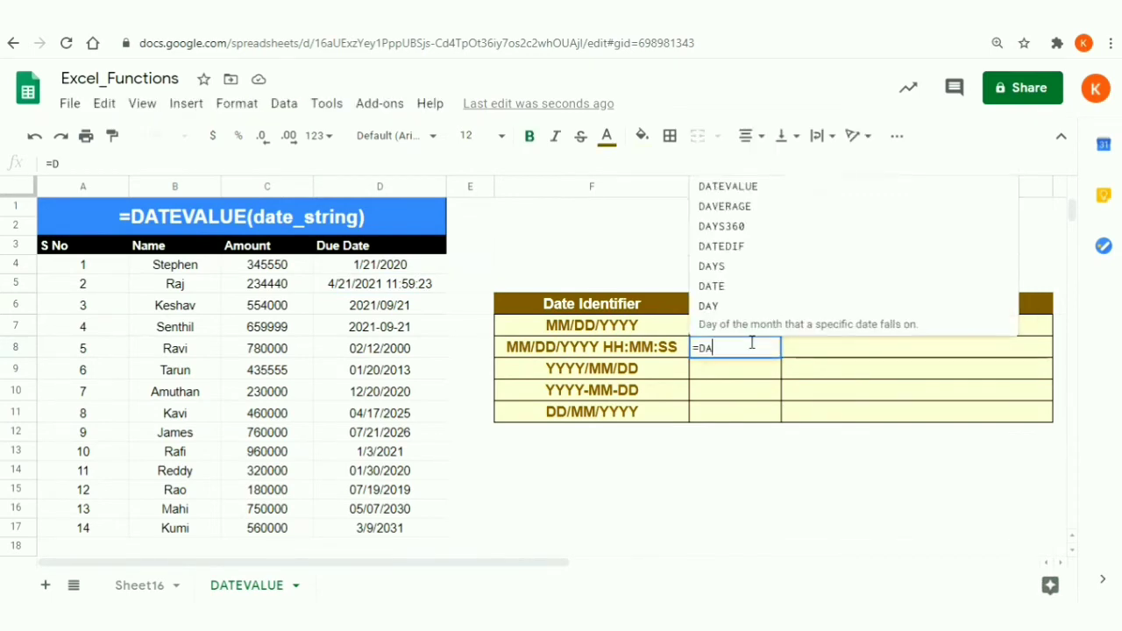
{"action": "type", "text": "TEVALUE("}
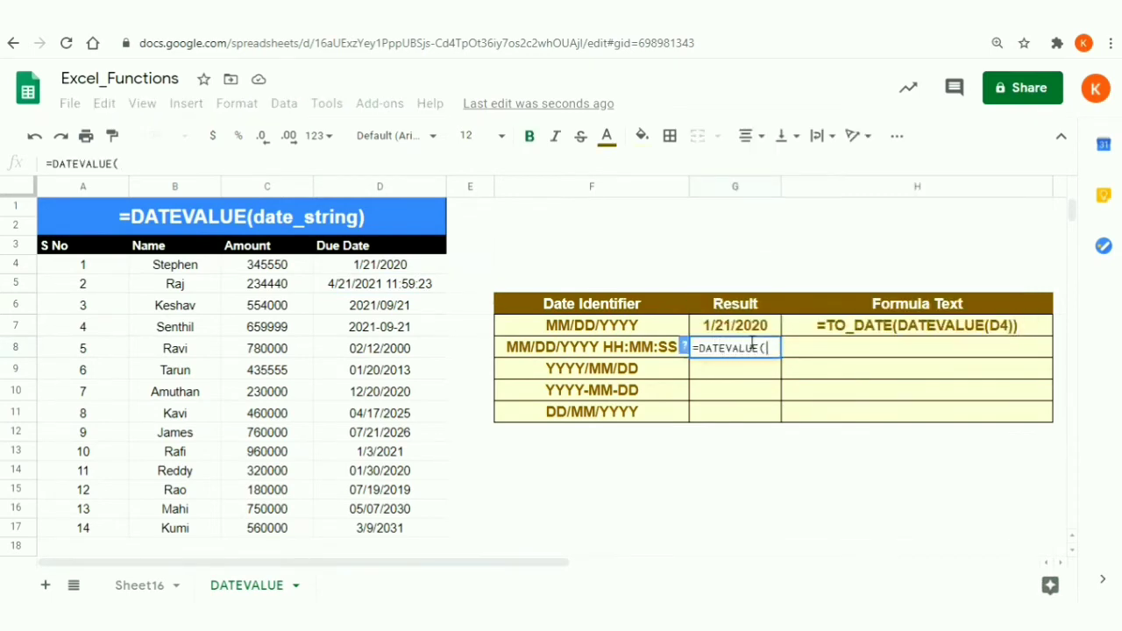
{"action": "left_click", "coordinate": [372, 289]}
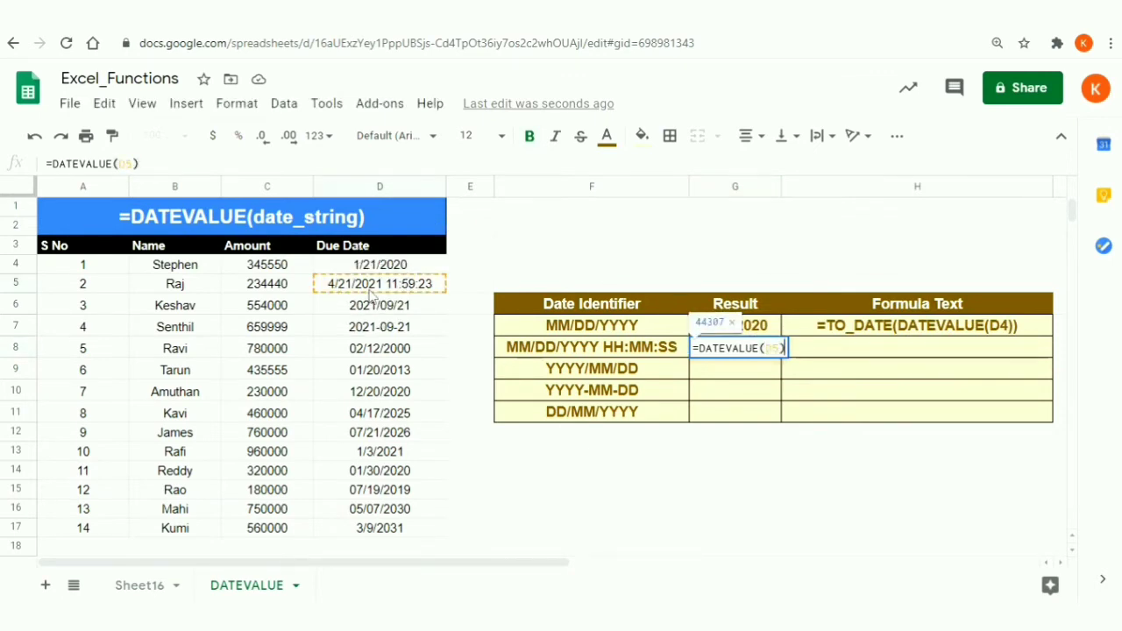
{"action": "key", "text": "Return"}
{"action": "key", "text": "Up"}
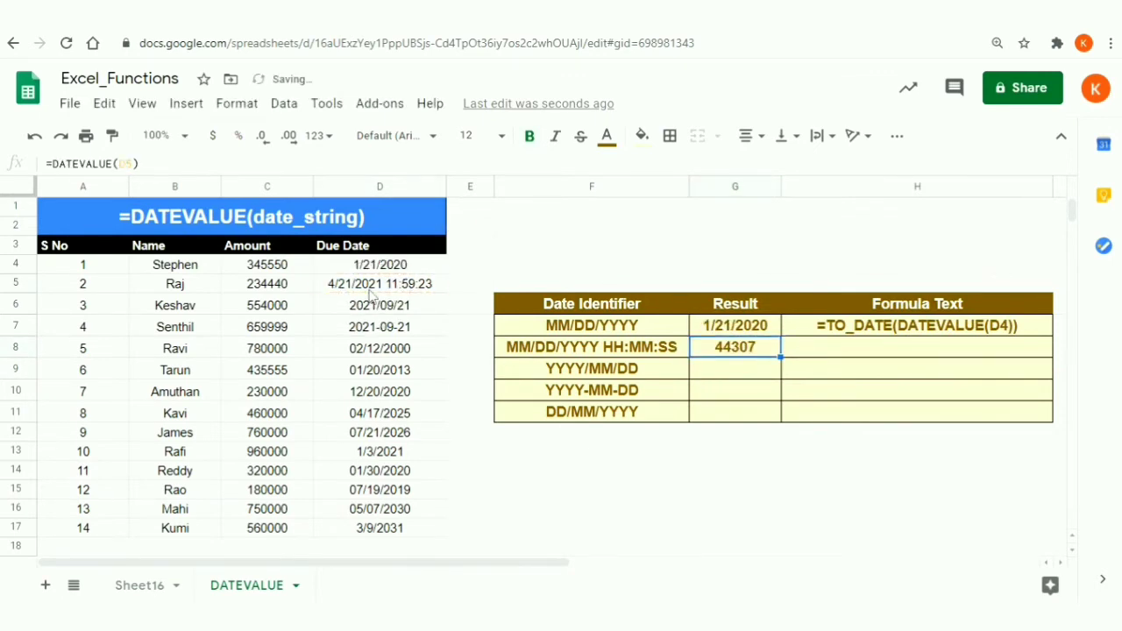
Wrap the formula in G8 with TO_DATE so it reads =TO_DATE(DATEVALUE(D5))
{"action": "key", "text": "F2"}
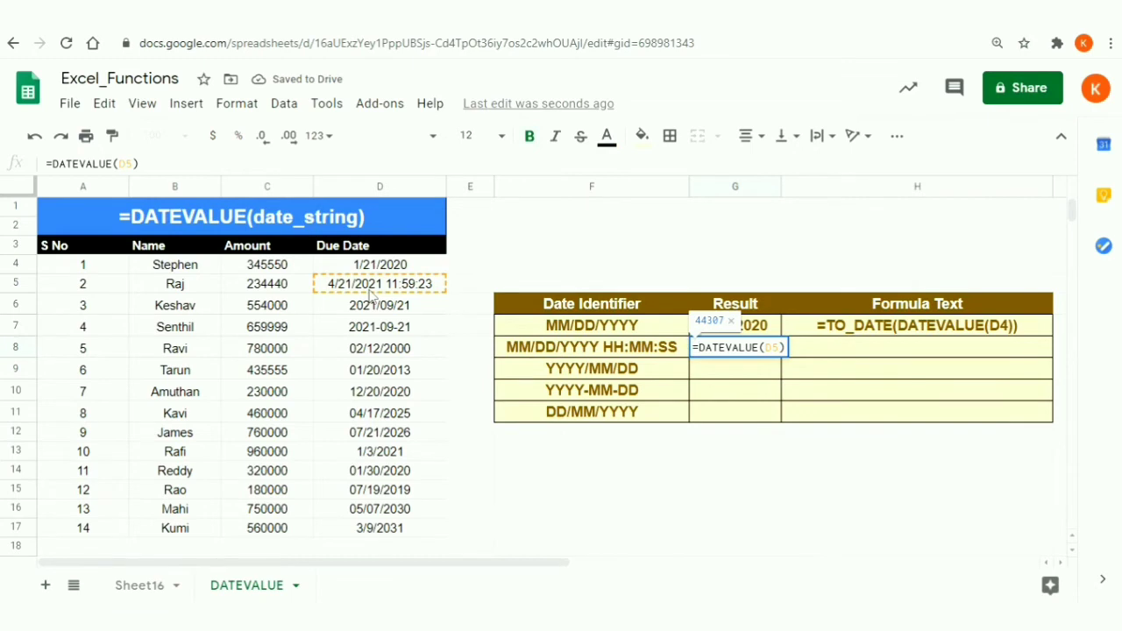
{"action": "key", "text": "Home"}
{"action": "key", "text": "Right"}
{"action": "type", "text": "TO_DATE("}
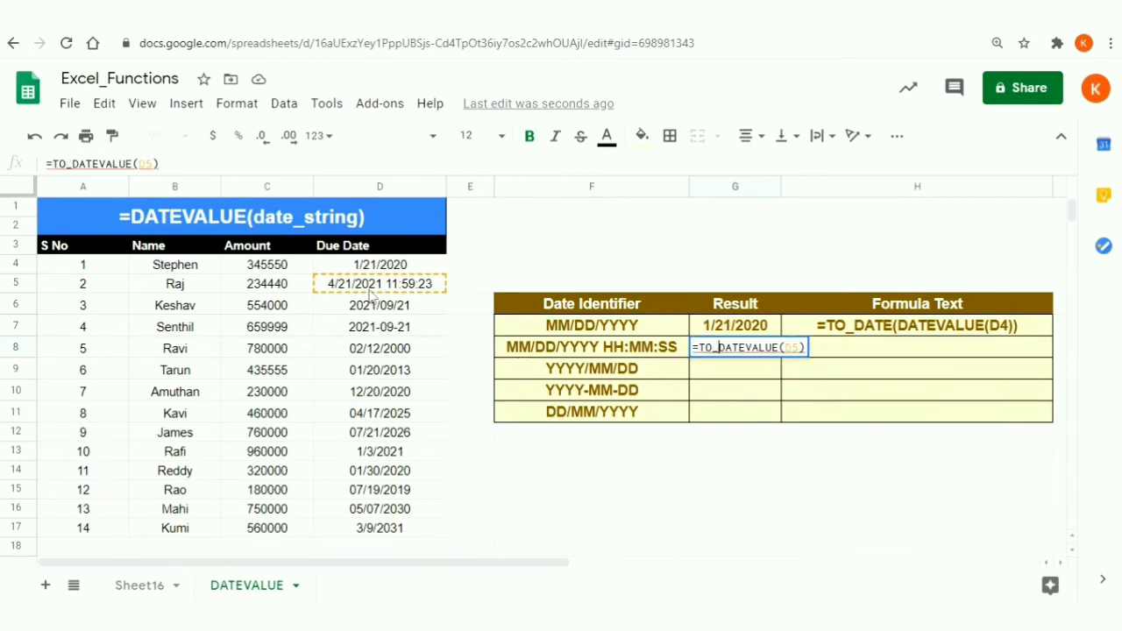
{"action": "key", "text": "End"}
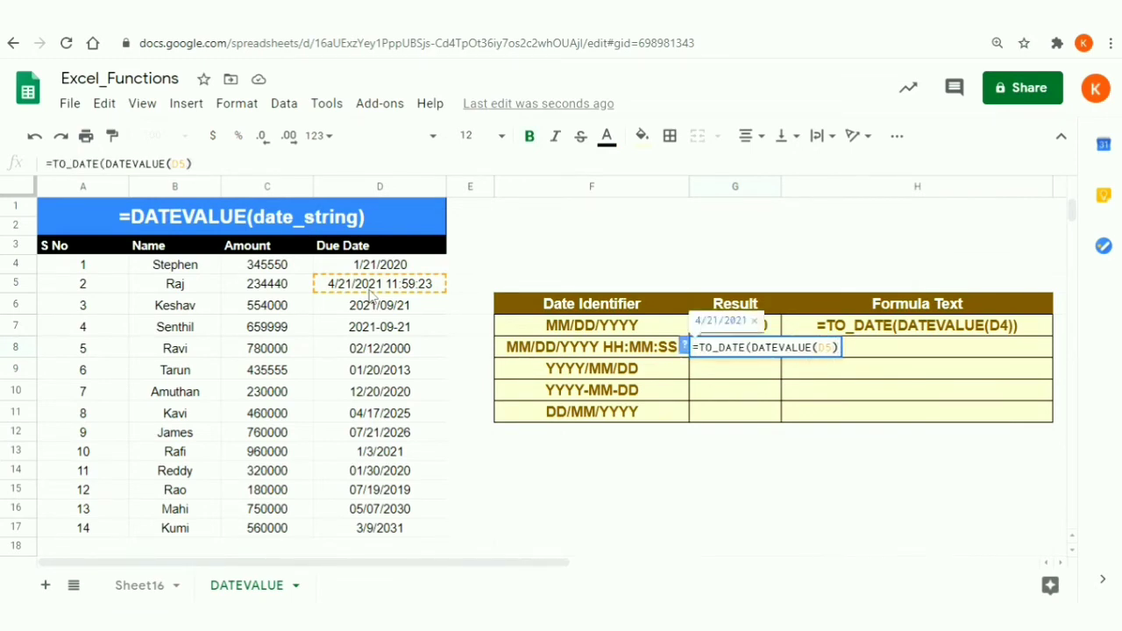
{"action": "type", "text": ")"}
{"action": "key", "text": "Return"}
Copy the formula-text formula from H7 into the remaining Formula Text cells H8:H11
{"action": "key", "text": "Up"}
{"action": "key", "text": "Right"}
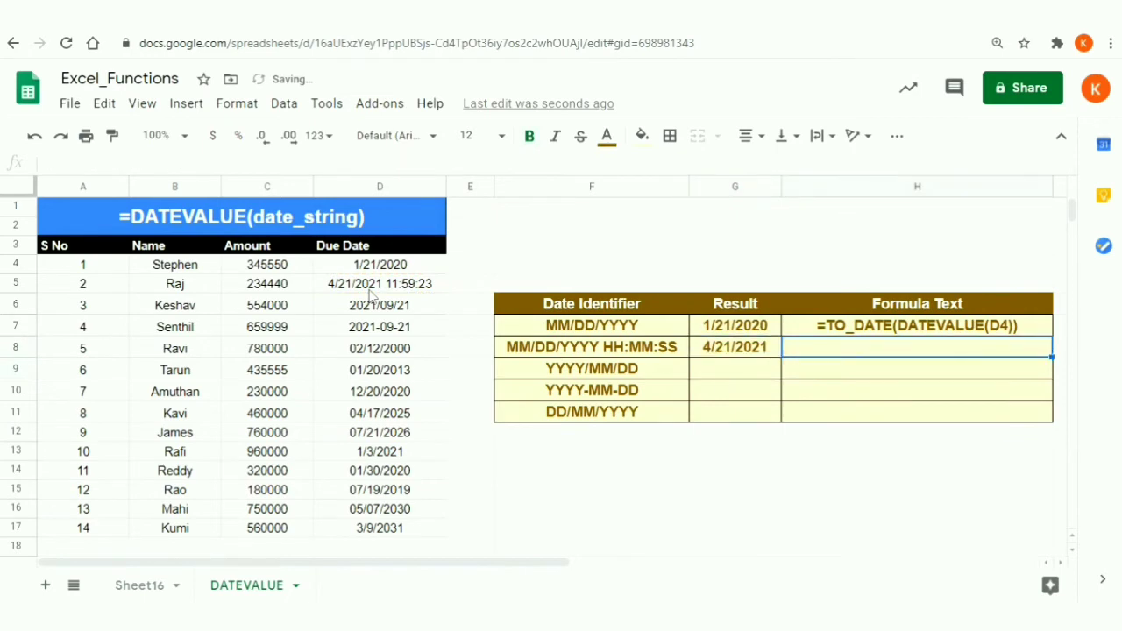
{"action": "key", "text": "Up"}
{"action": "key", "text": "ctrl+c"}
{"action": "key", "text": "Down"}
{"action": "key", "text": "shift+Down"}
{"action": "key", "text": "shift+Up"}
{"action": "key", "text": "ctrl+v"}
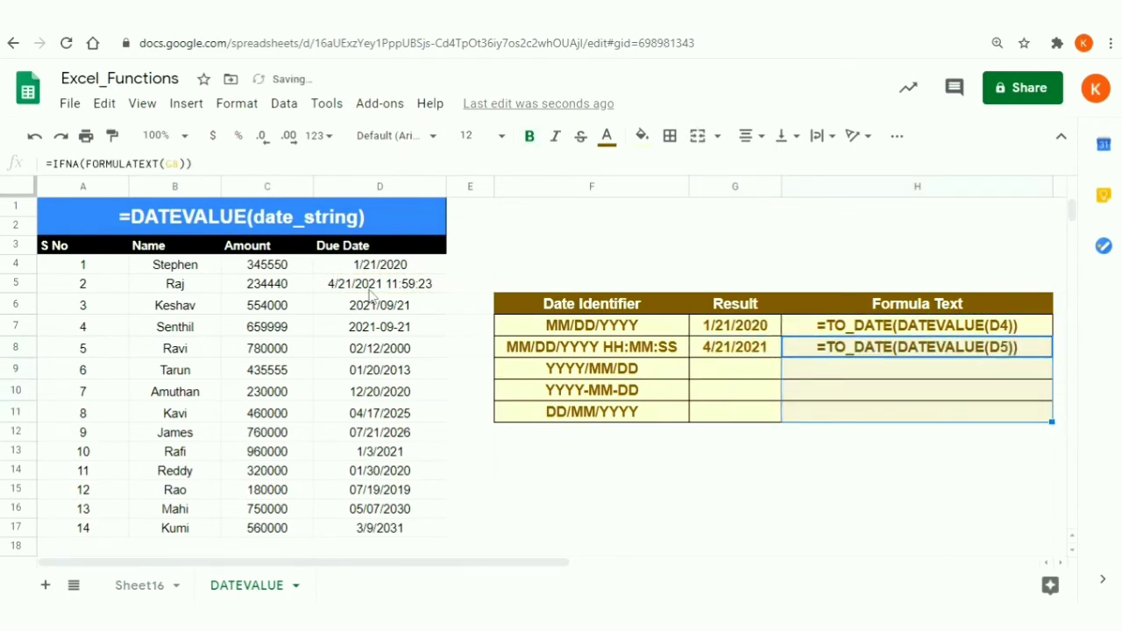
{"action": "key", "text": "Up"}
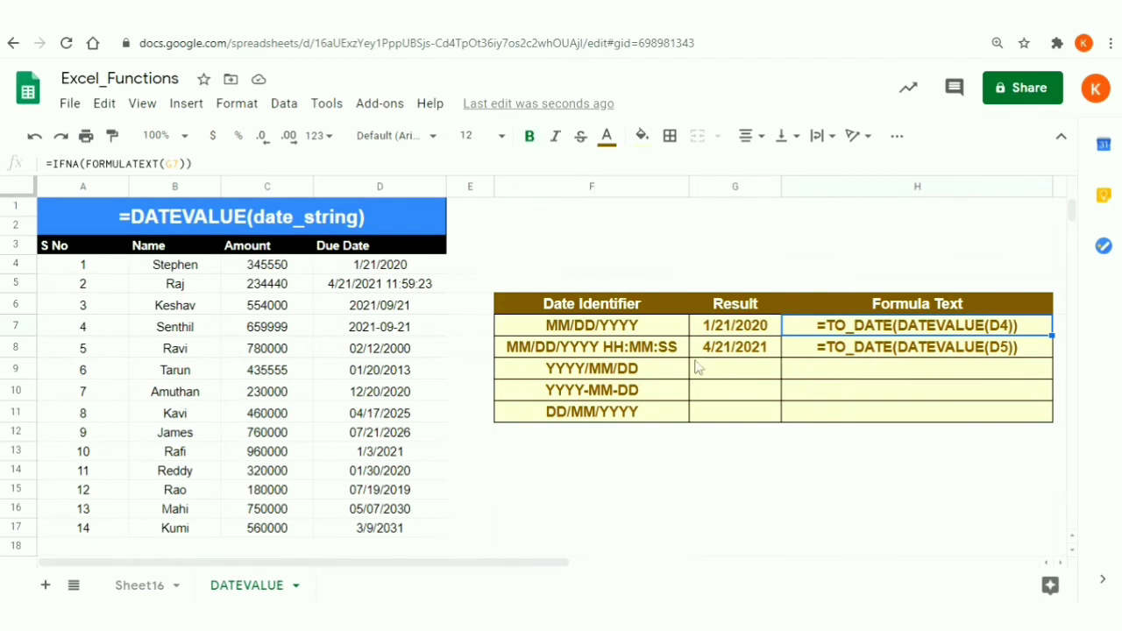
Copy the TO_DATE formula from G8 into G9 for the YYYY/MM/DD row and open it to check its reference
{"action": "left_click", "coordinate": [646, 370]}
{"action": "key", "text": "Up"}
{"action": "key", "text": "Right"}
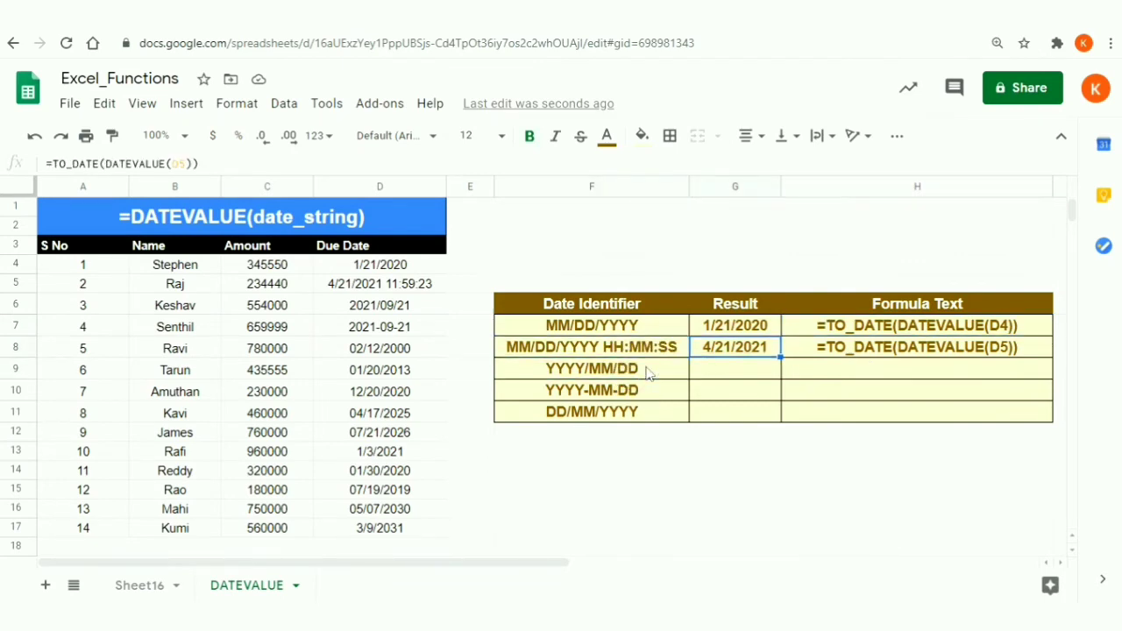
{"action": "key", "text": "ctrl+c"}
{"action": "key", "text": "Down"}
{"action": "key", "text": "ctrl+v"}
{"action": "key", "text": "F2"}
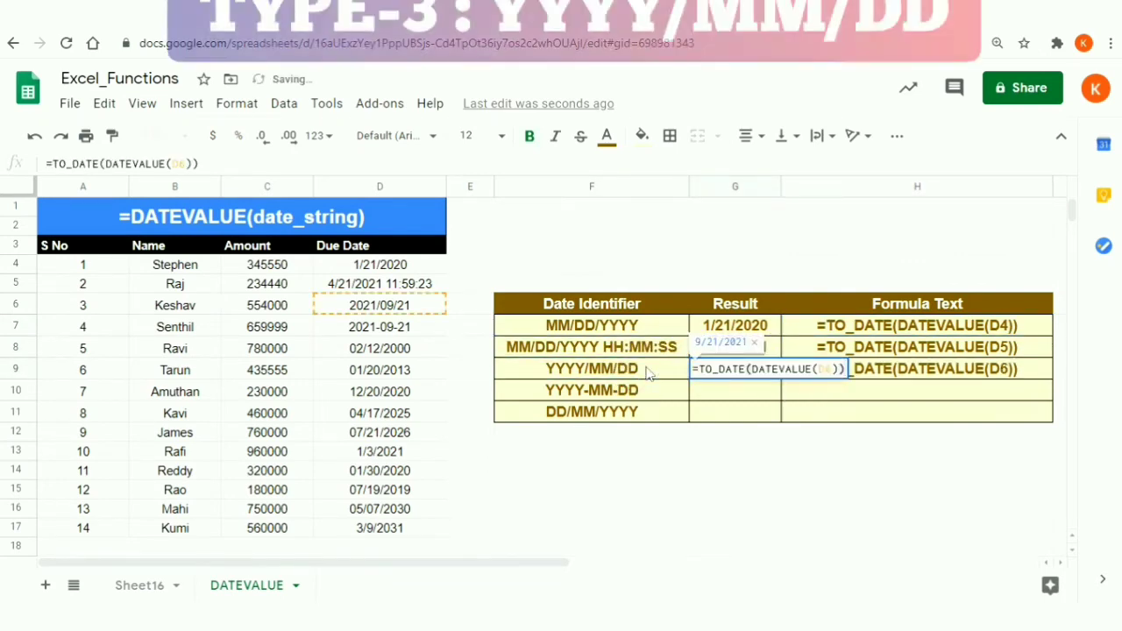
Leave the formula in G9 unchanged and compare the YYYY/MM/DD row's result and formula text with the source date in D6
{"action": "key", "text": "Escape"}
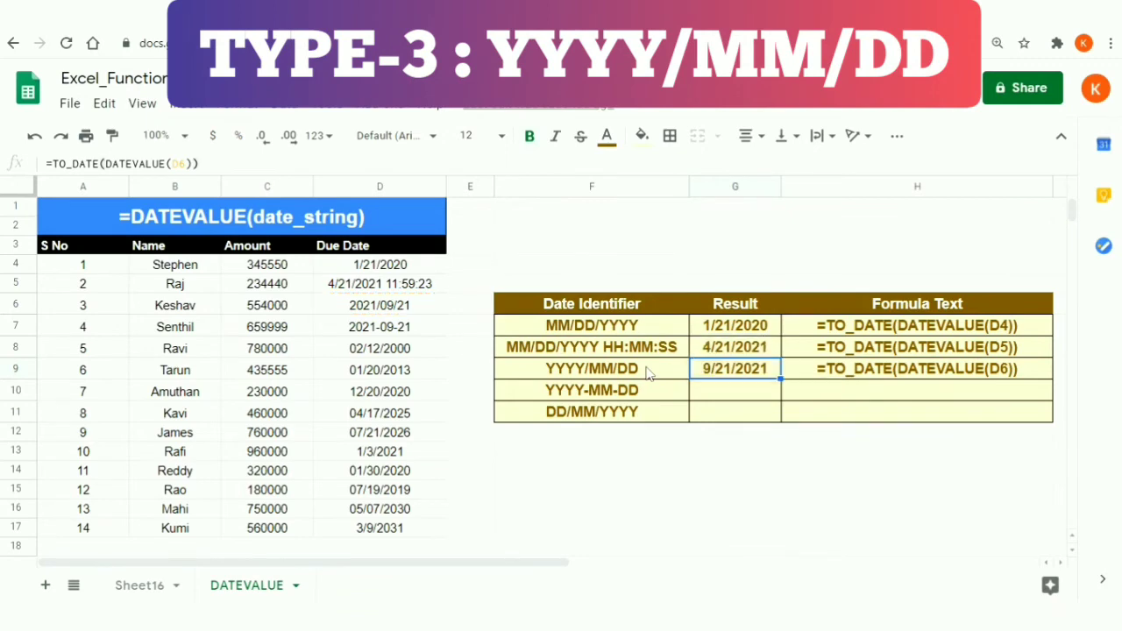
{"action": "left_click", "coordinate": [565, 369]}
{"action": "left_click", "coordinate": [355, 313]}
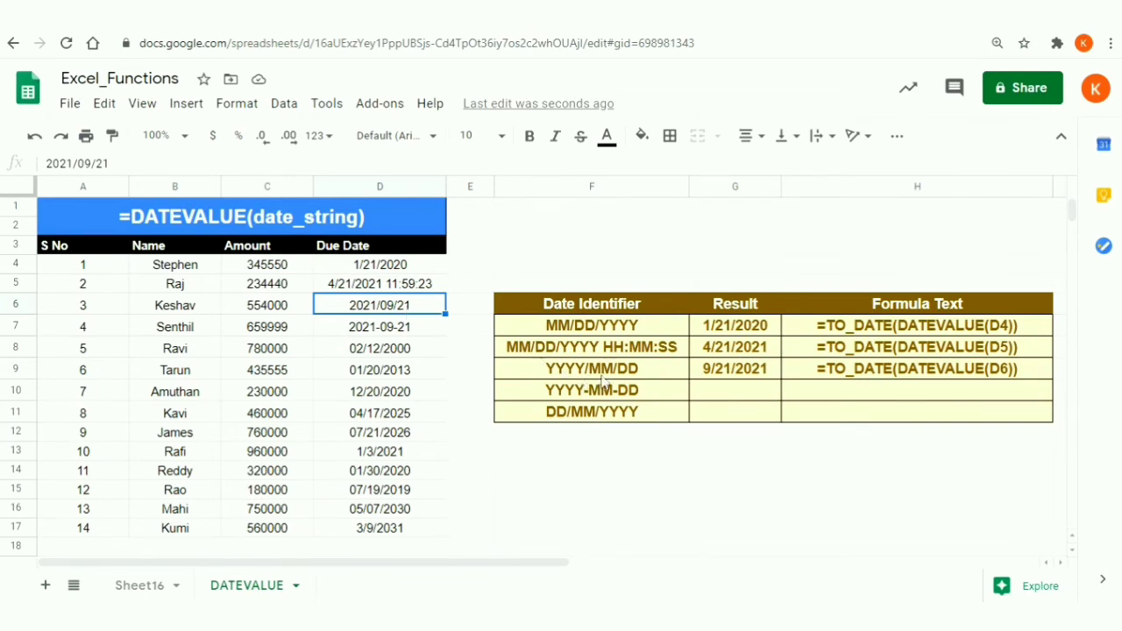
{"action": "left_click", "coordinate": [726, 370]}
{"action": "left_click", "coordinate": [964, 371]}
Copy the TO_DATE formula from G9 into G10 for the YYYY-MM-DD row, so it reads =TO_DATE(DATEVALUE(D7))
{"action": "key", "text": "Left"}
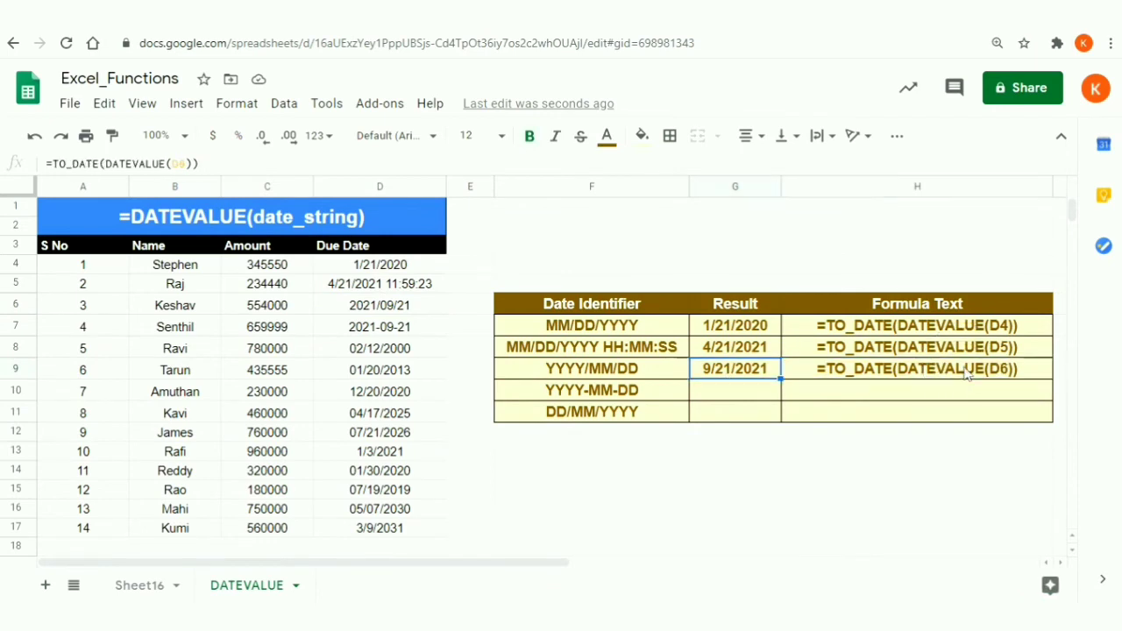
{"action": "key", "text": "Left"}
{"action": "key", "text": "Right"}
{"action": "key", "text": "ctrl+c"}
{"action": "key", "text": "Down"}
{"action": "key", "text": "ctrl+v"}
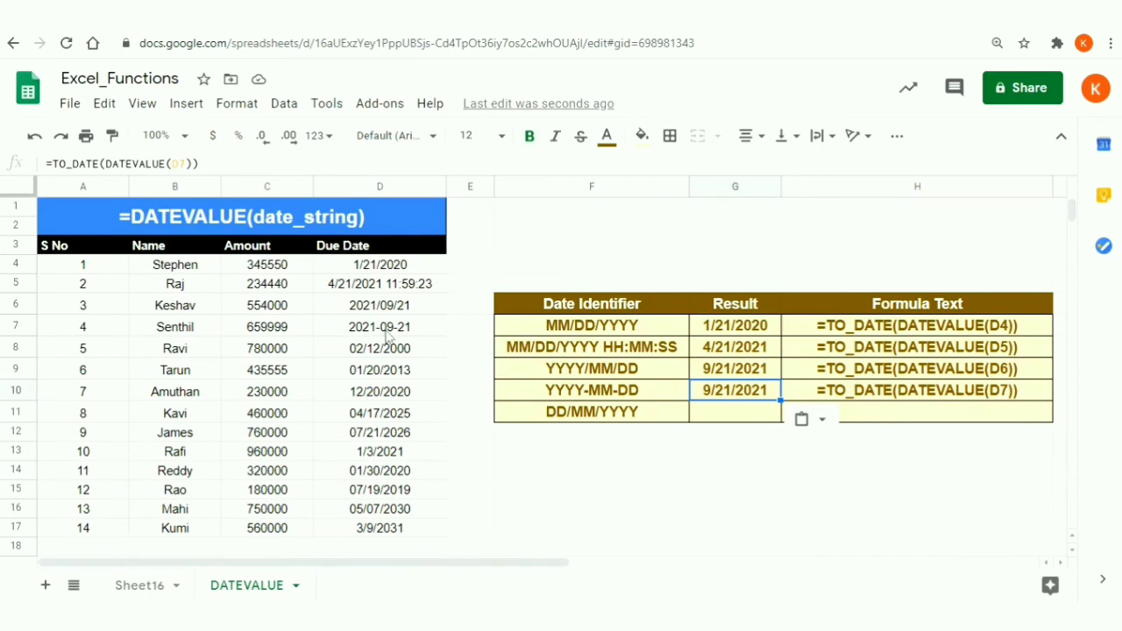
Copy the TO_DATE formula from G10 into G11 for the DD/MM/YYYY row, so it reads =TO_DATE(DATEVALUE(D8)), and check it
{"action": "left_click", "coordinate": [590, 401]}
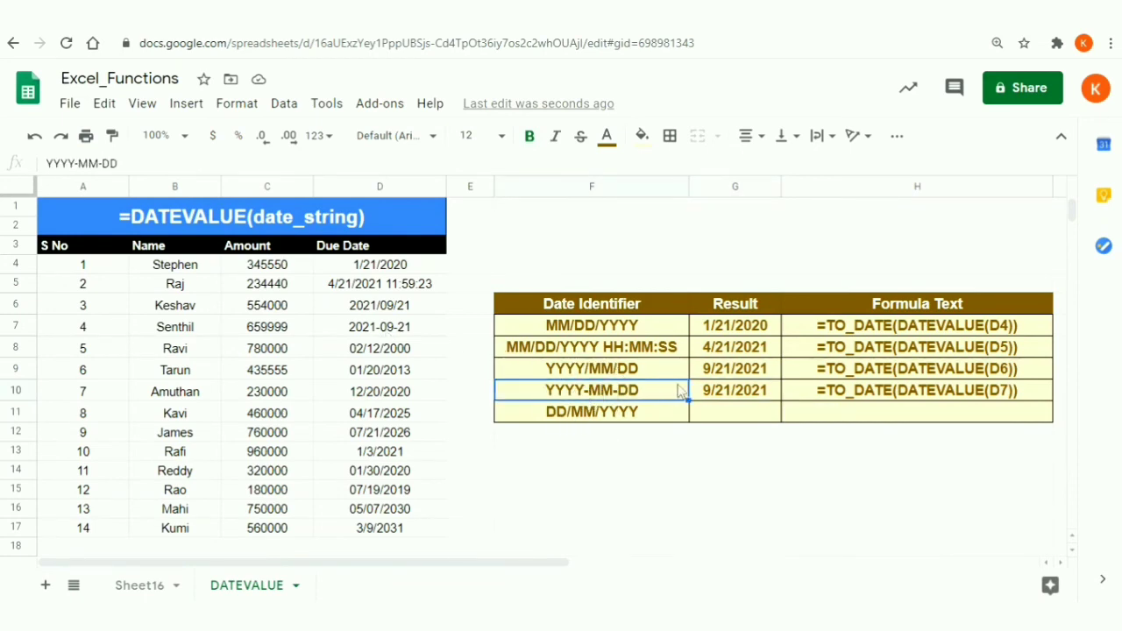
{"action": "left_click", "coordinate": [735, 390]}
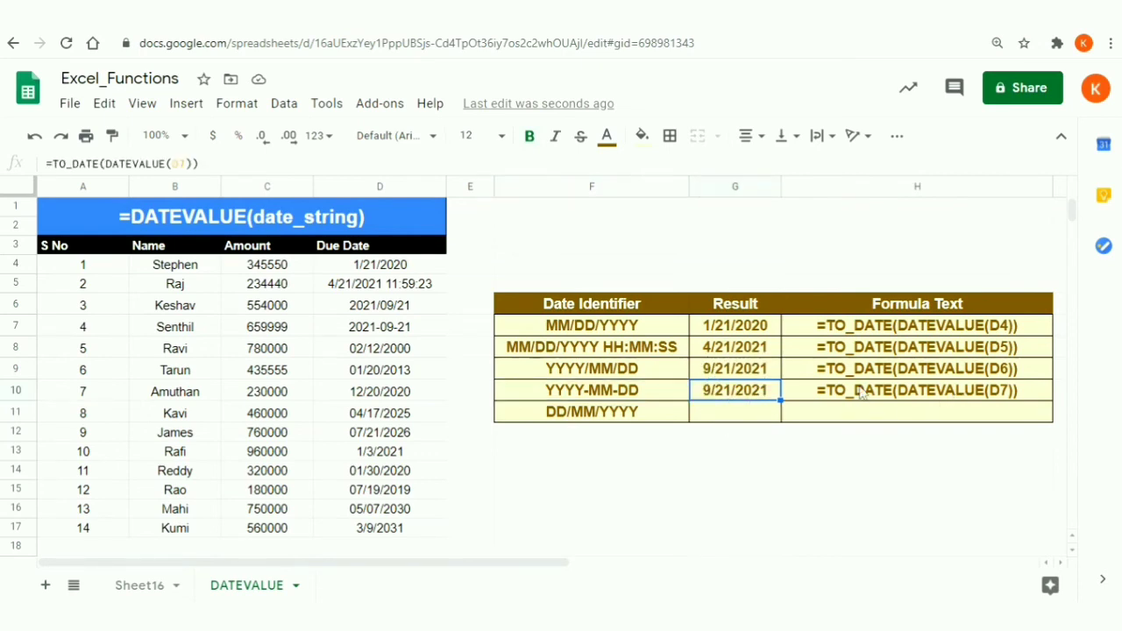
{"action": "key", "text": "ctrl+c"}
{"action": "key", "text": "Down"}
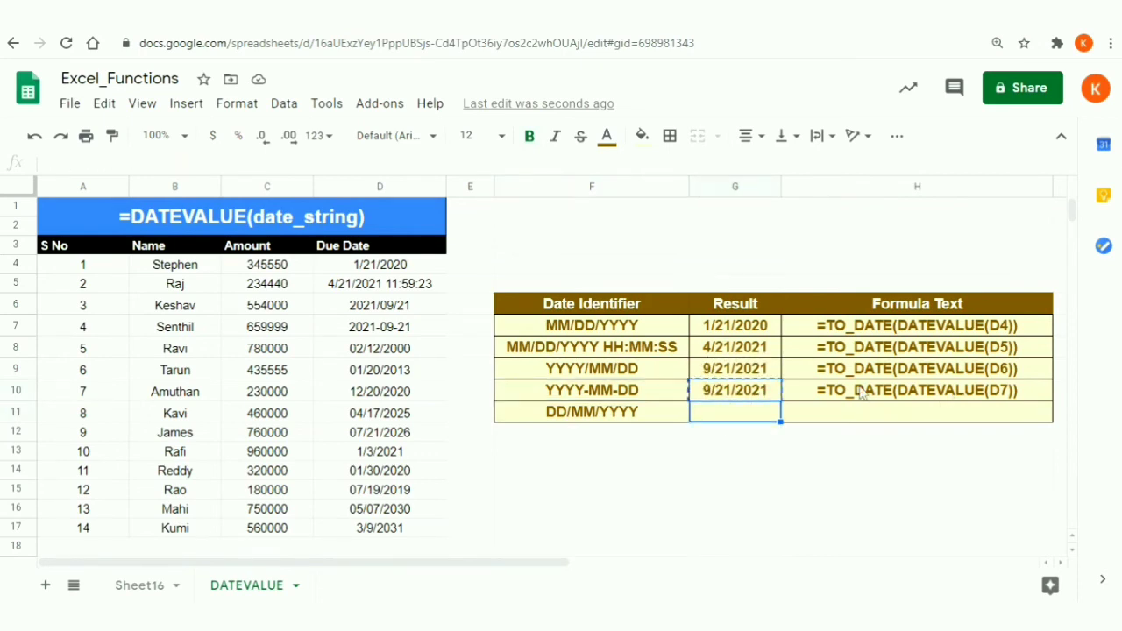
{"action": "key", "text": "ctrl+v"}
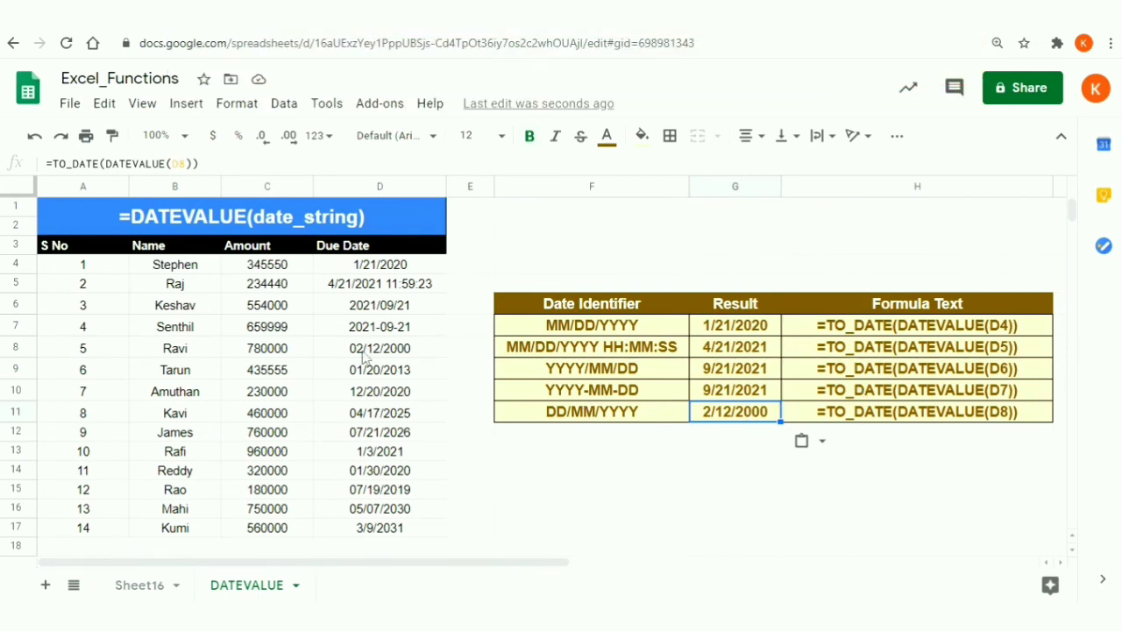
{"action": "left_click", "coordinate": [744, 414]}
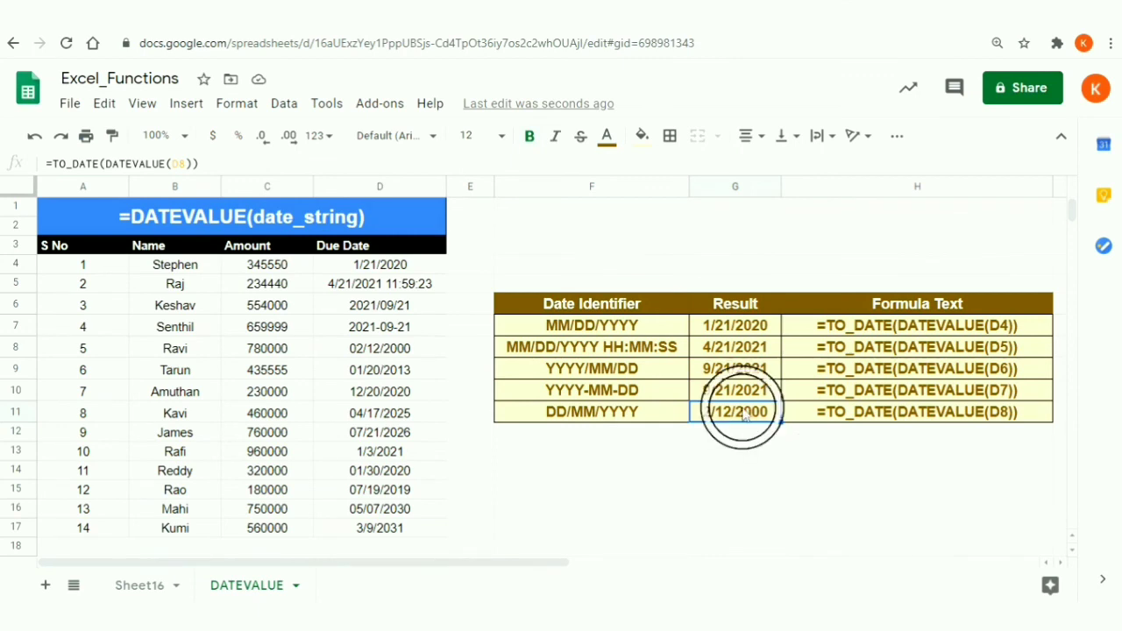
{"action": "left_click", "coordinate": [743, 414]}
{"action": "key", "text": "Escape"}
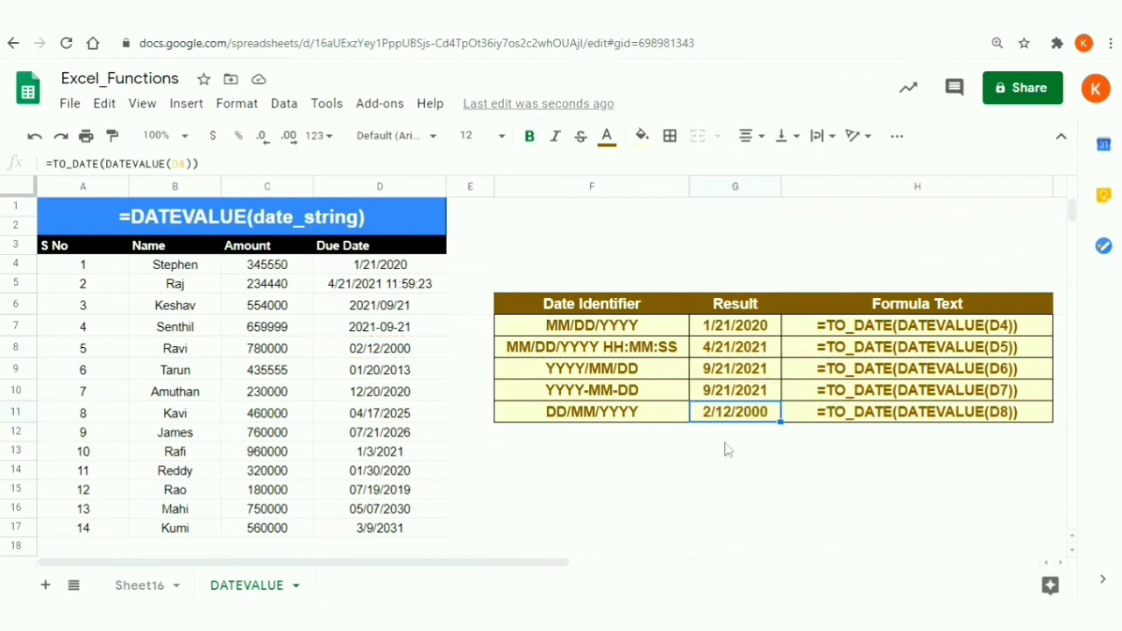